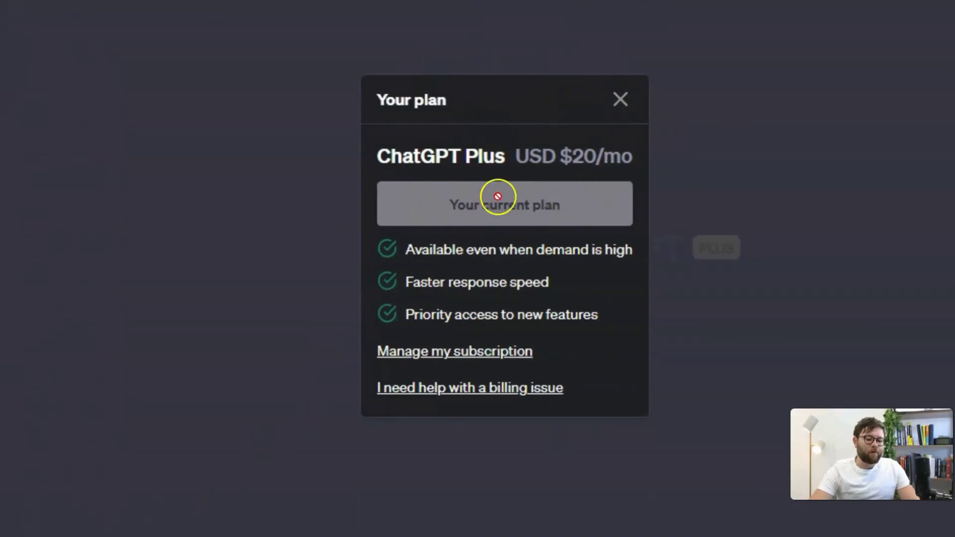
- Close the plan details dialog showing the Plus subscription at USD $20/mo
drag(404, 162, 572, 162)
- Switch the new chat to the GPT-4 model in Plugins mode
click(620, 99)
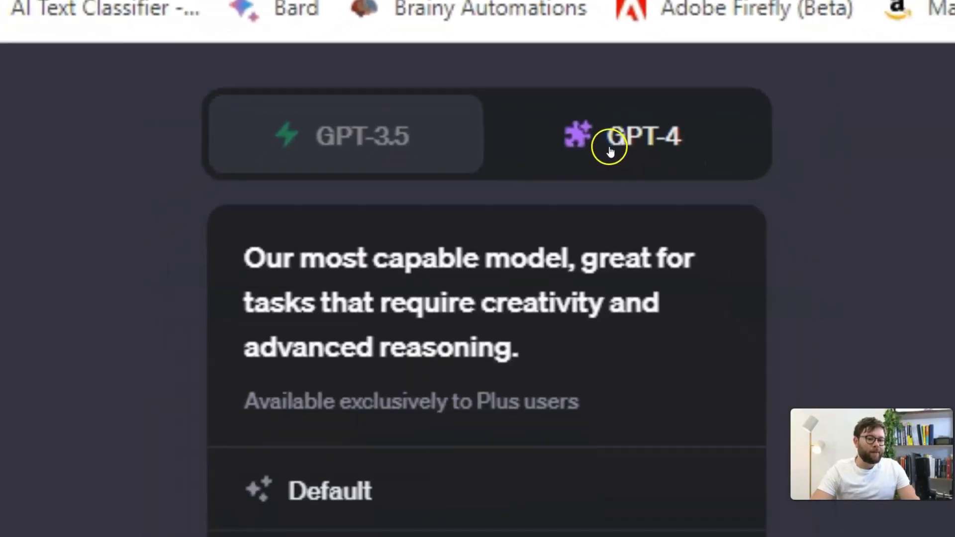
click(639, 187)
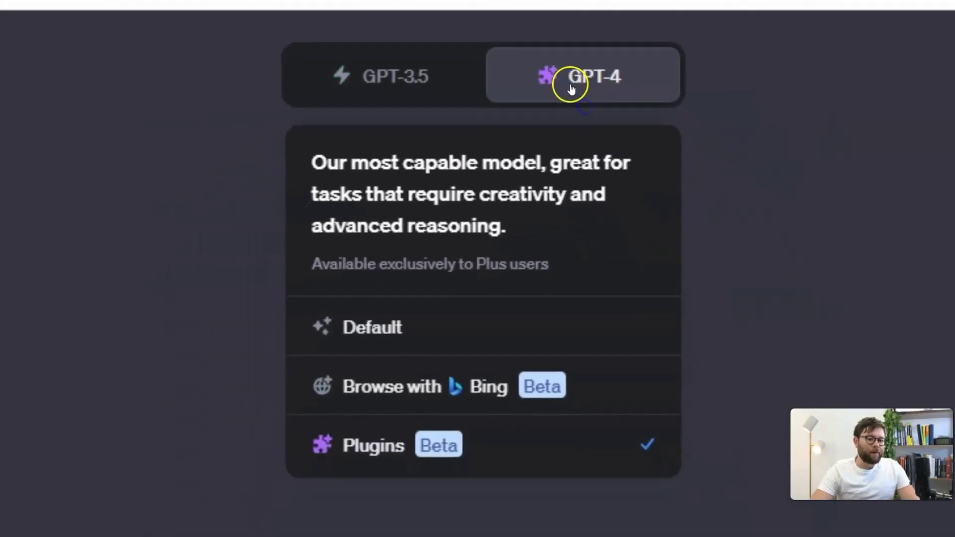
click(489, 444)
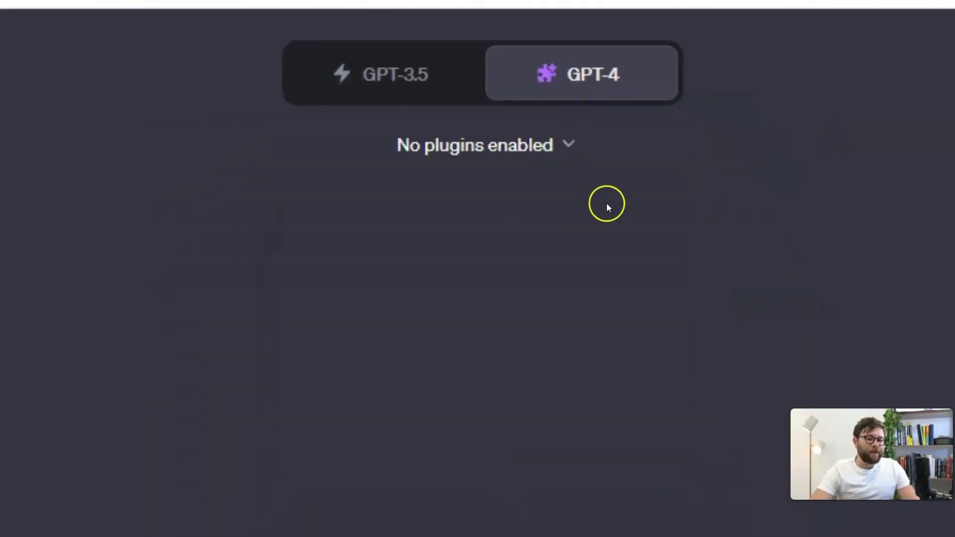
- Check the Plugins toggle under Settings > Beta features, then show the plugin list (0 of 3 enabled)
click(99, 532)
click(337, 302)
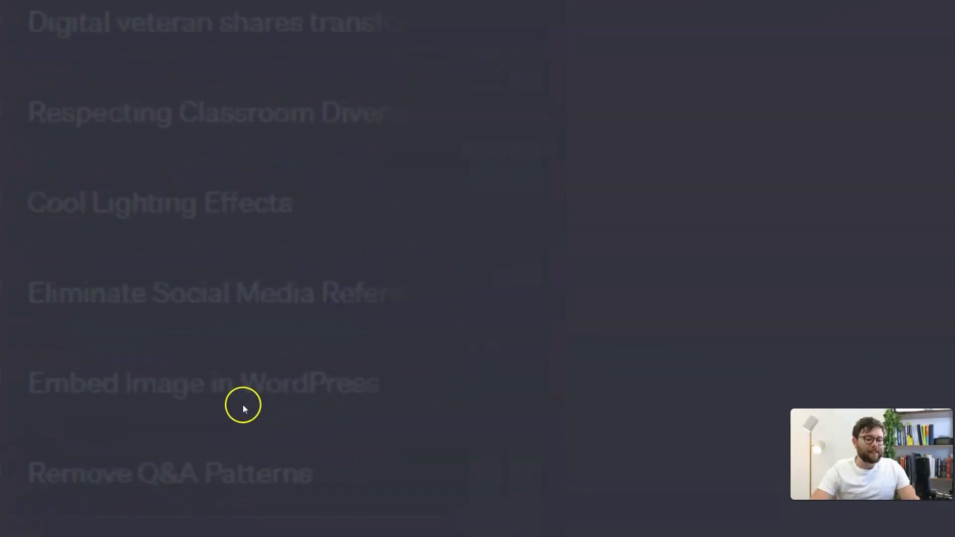
click(249, 169)
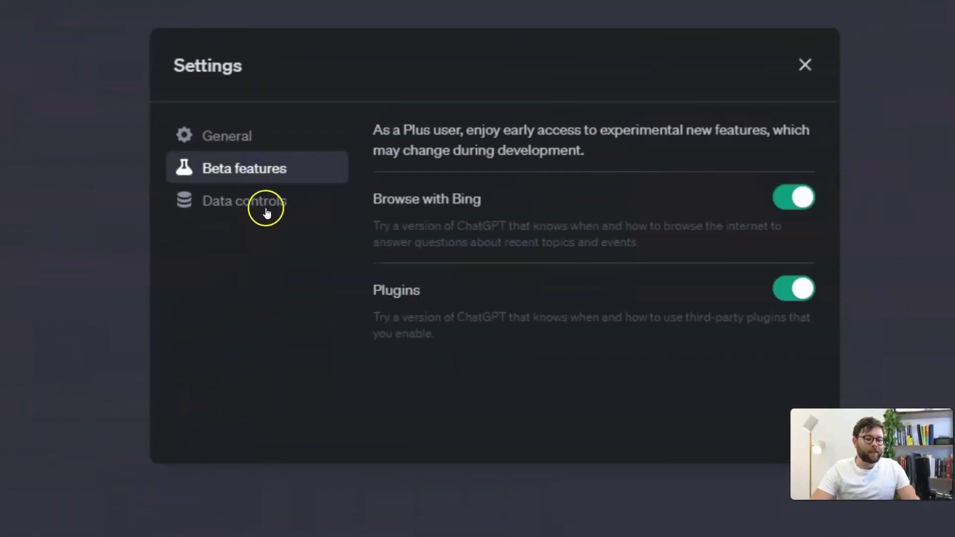
key(Escape)
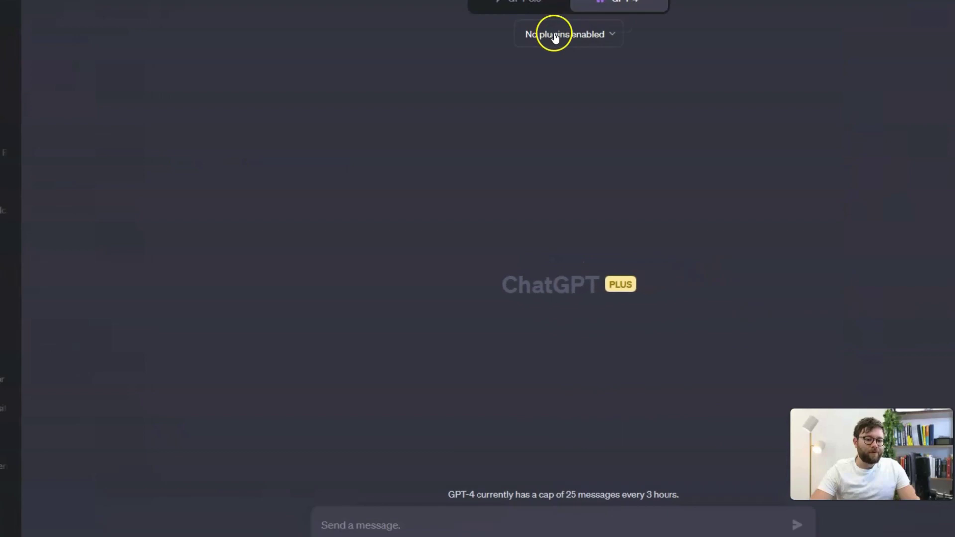
click(528, 100)
- Search the plugin store for 'scraper' to confirm Scraper is installed, then close the store
scroll(646, 224, down, 3)
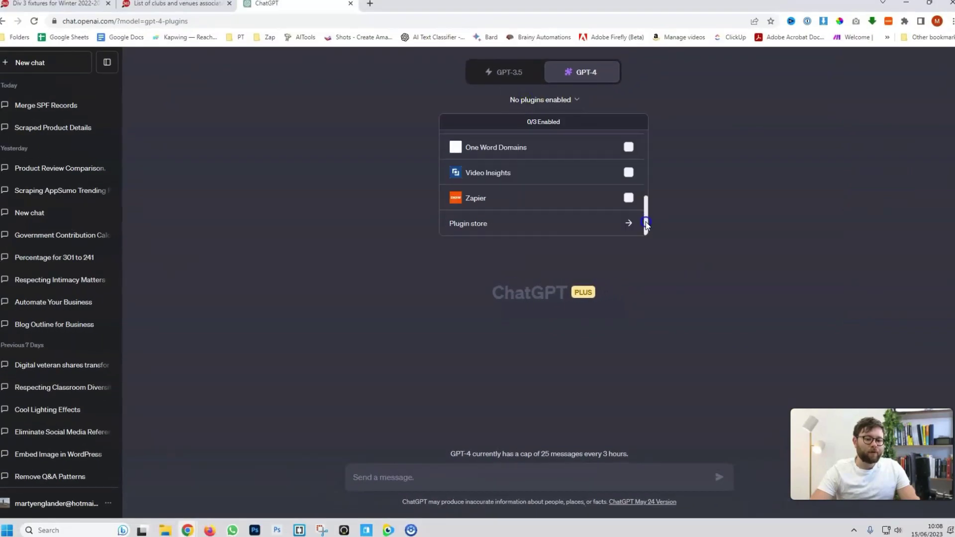
click(547, 227)
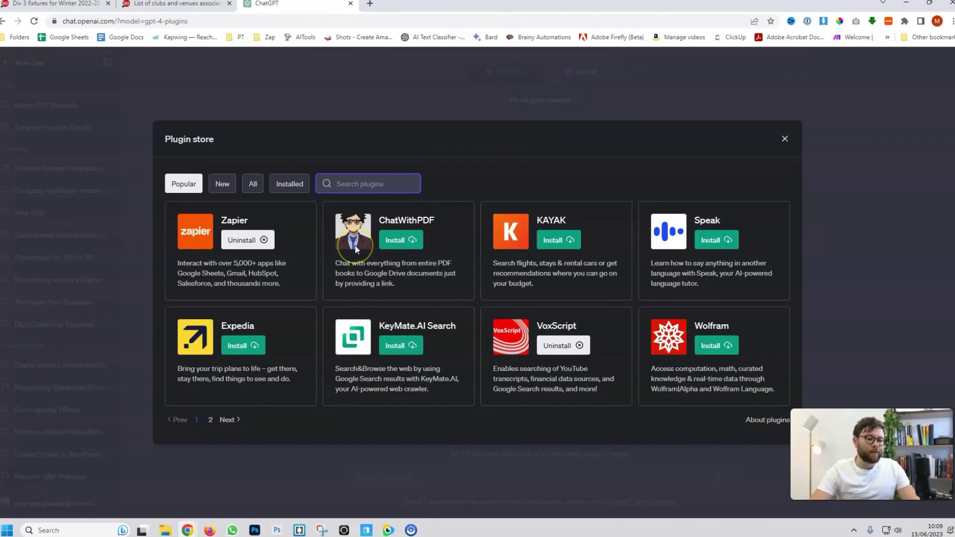
click(383, 185)
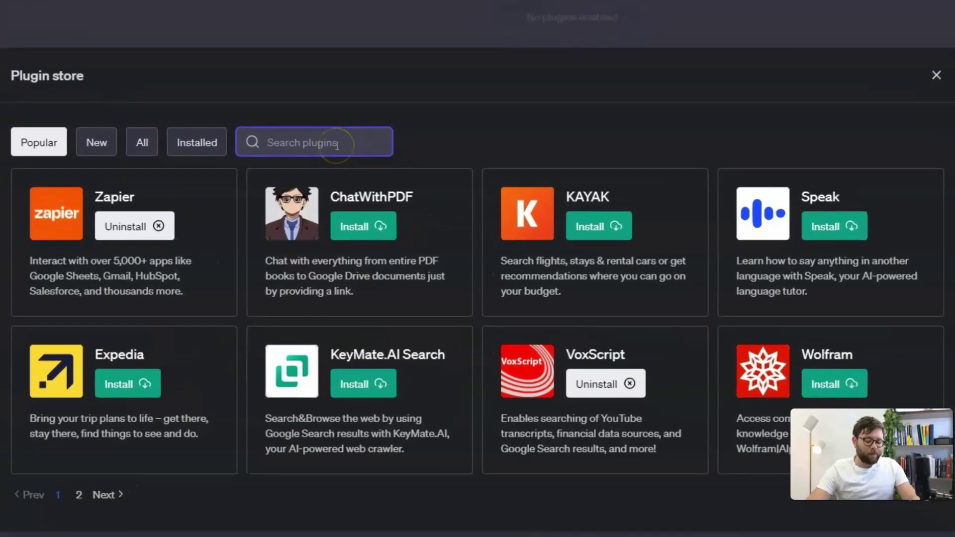
text(scraper)
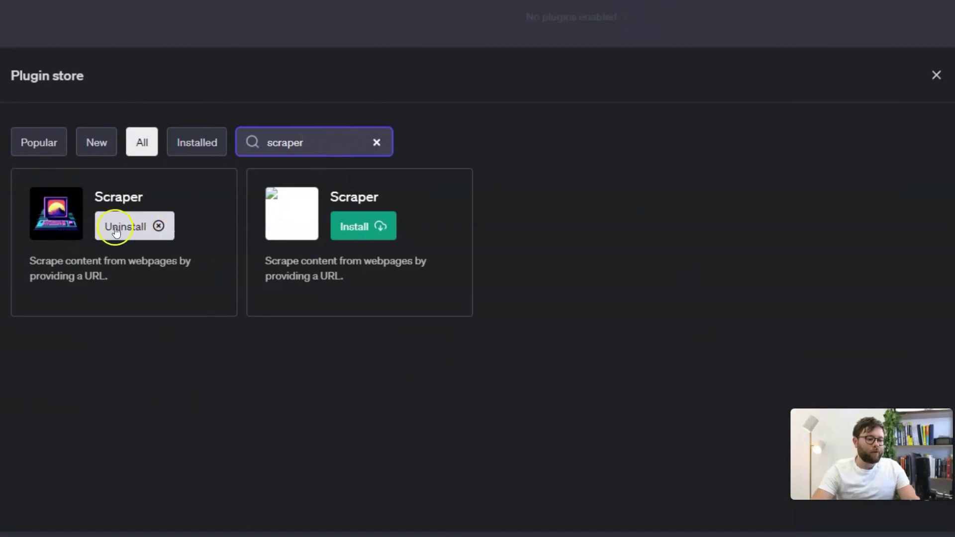
key(Escape)
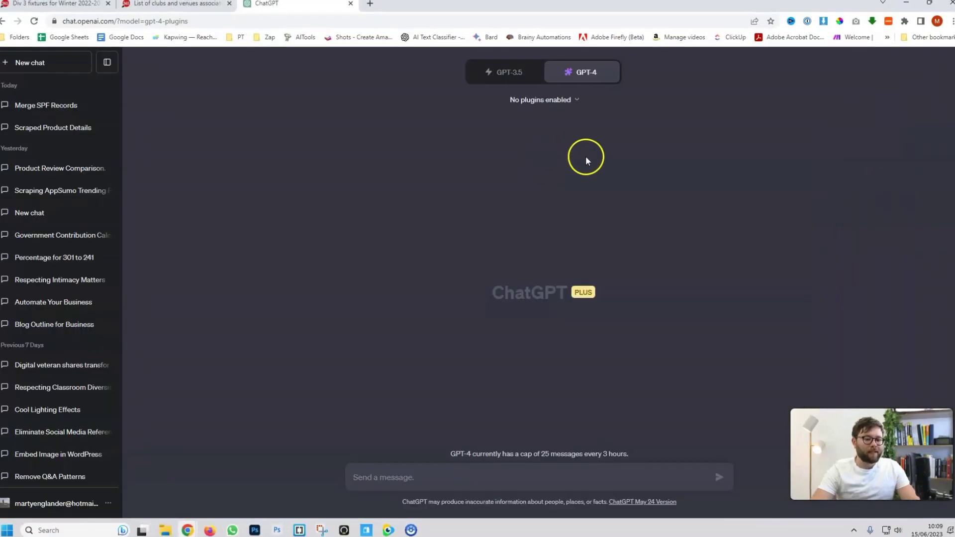
- Enable the Scraper plugin in this chat's plugin list
click(549, 99)
drag(646, 149, 642, 185)
mouse_move(469, 172)
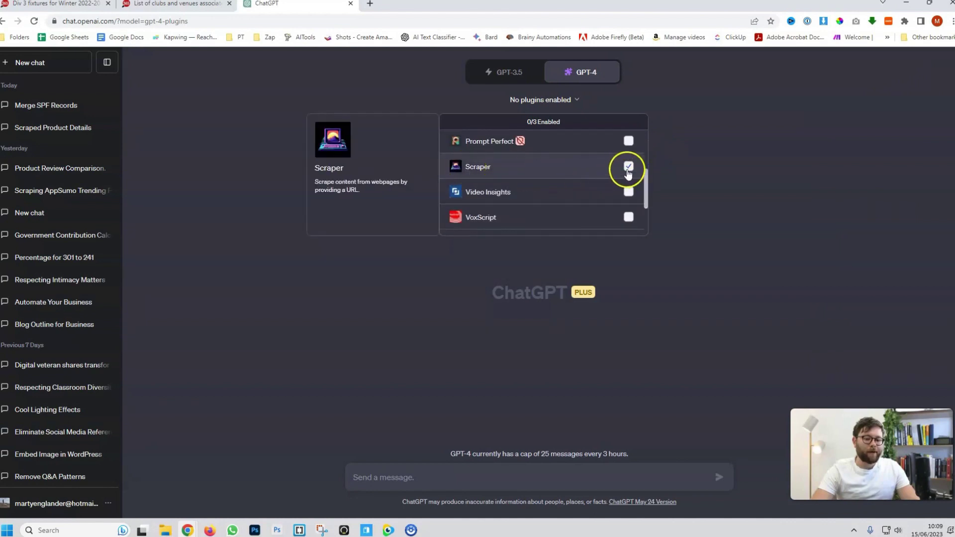
click(628, 167)
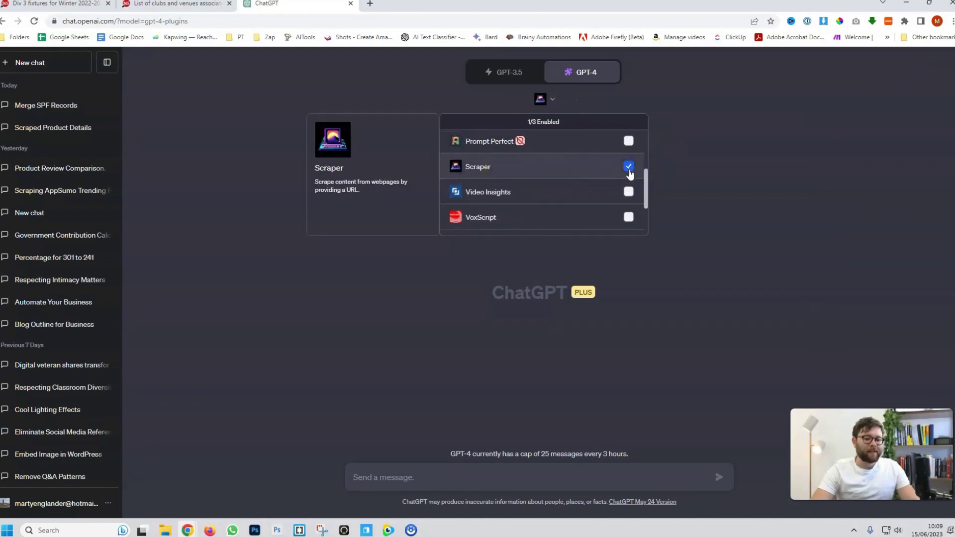
click(533, 100)
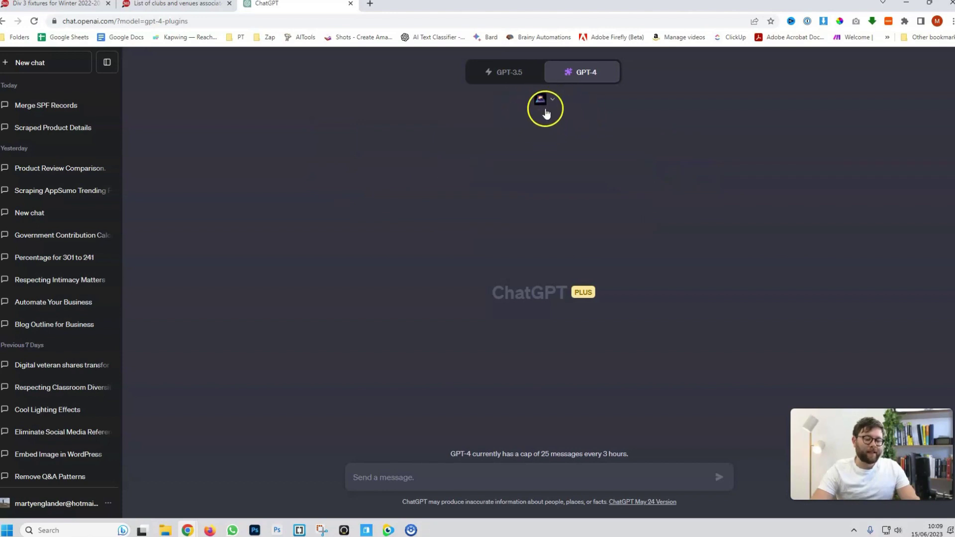
- Review the plugins, including WebPilot's description, leaving only Scraper enabled (1 of 3), then return to the empty message box
click(551, 104)
scroll(601, 215, up, 1)
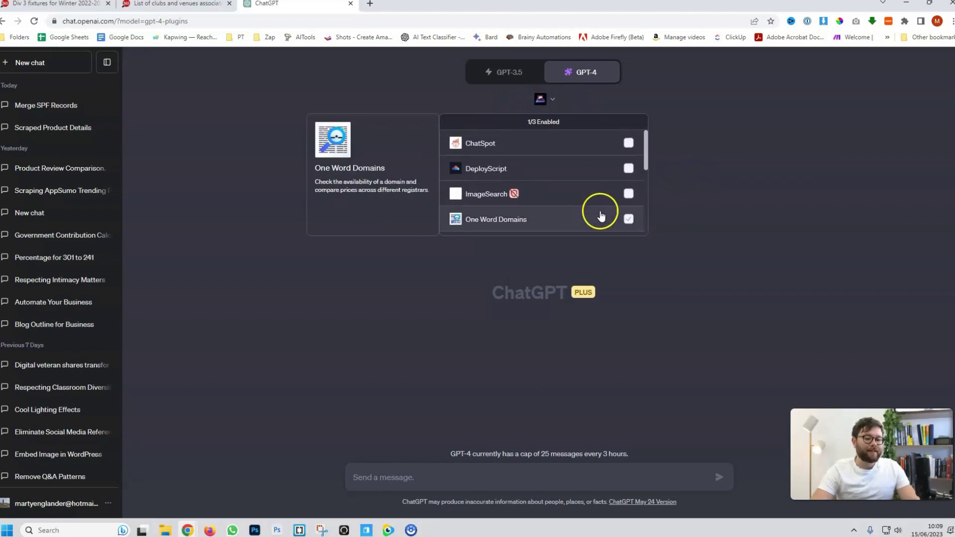
scroll(580, 156, down, 3)
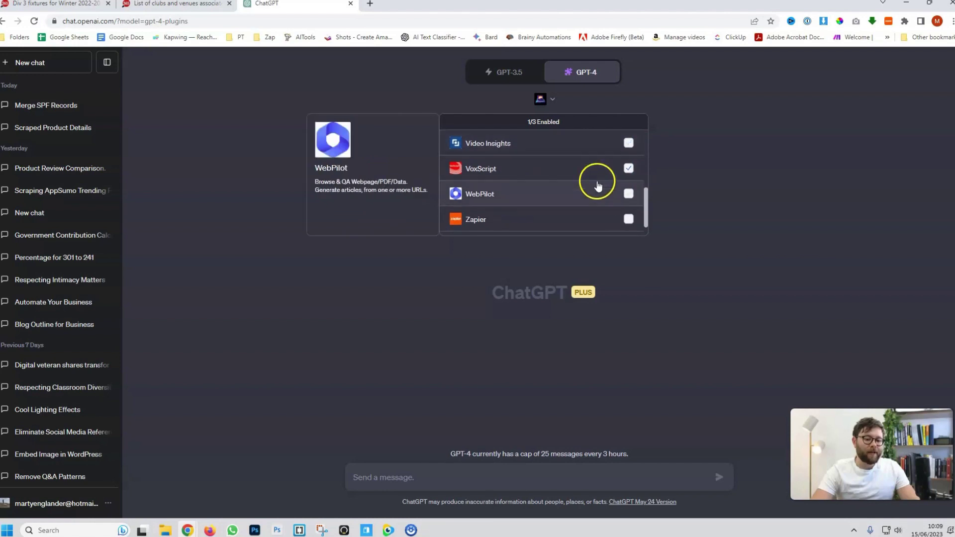
click(598, 181)
click(586, 205)
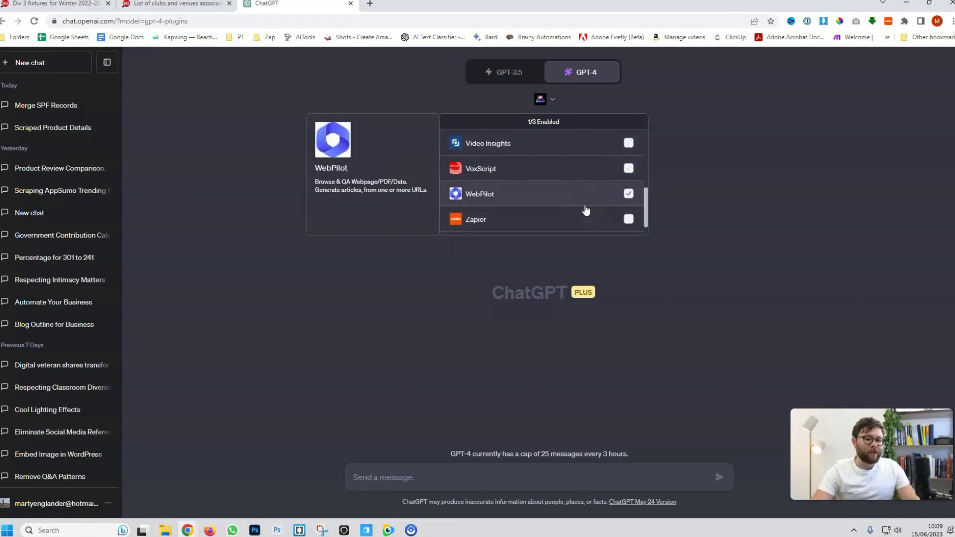
click(706, 254)
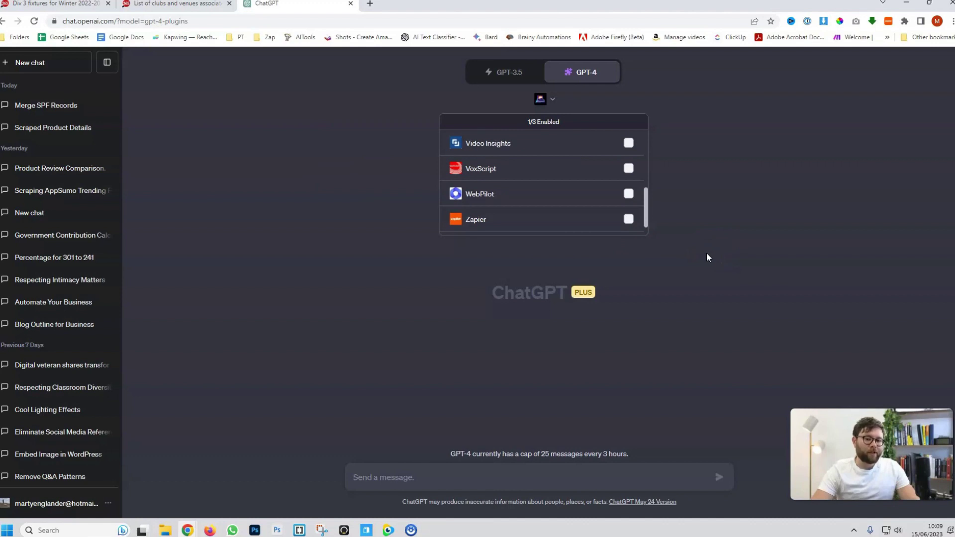
click(422, 475)
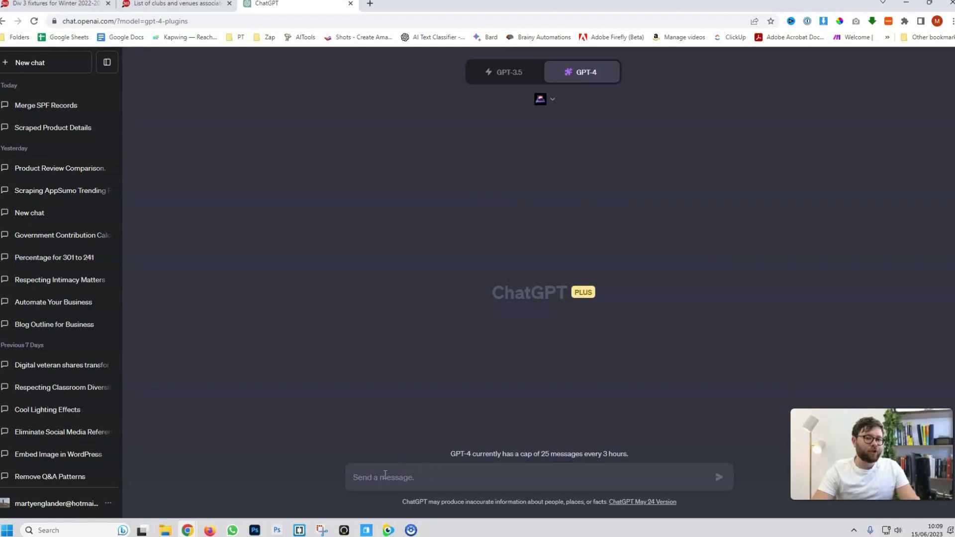
- Copy the URL of the Oldham Div 3 Winter 2022–2023 fixtures page and return to ChatGPT
click(72, 10)
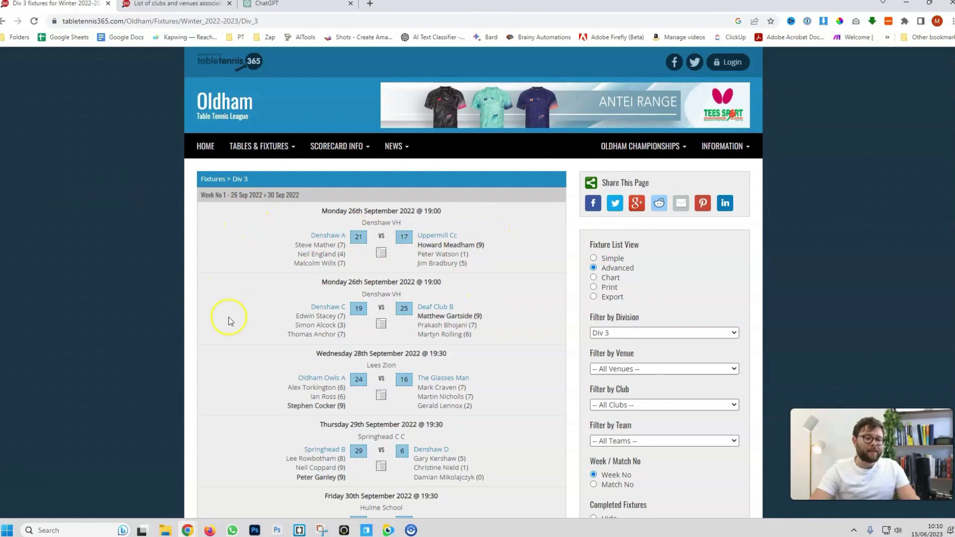
scroll(229, 321, down, 3)
scroll(265, 208, up, 2)
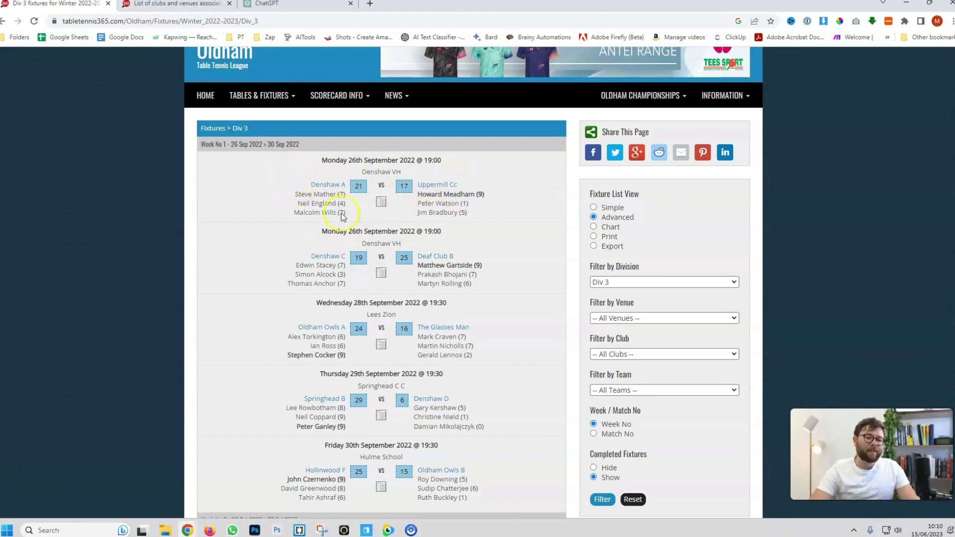
click(121, 21)
key(ctrl+c)
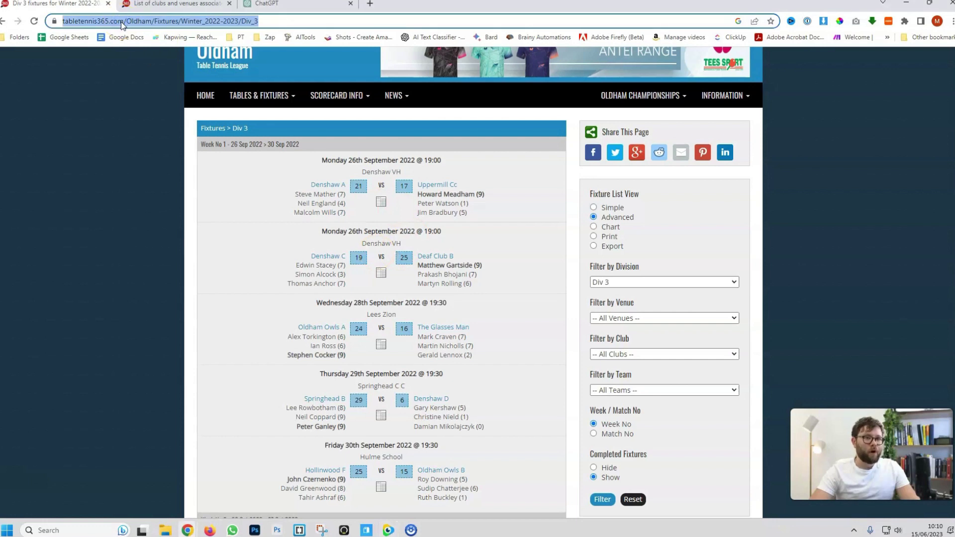
click(266, 4)
- Send 'Scrape all the matches and location from this lwebsite:' with the fixtures URL on a new line
click(408, 477)
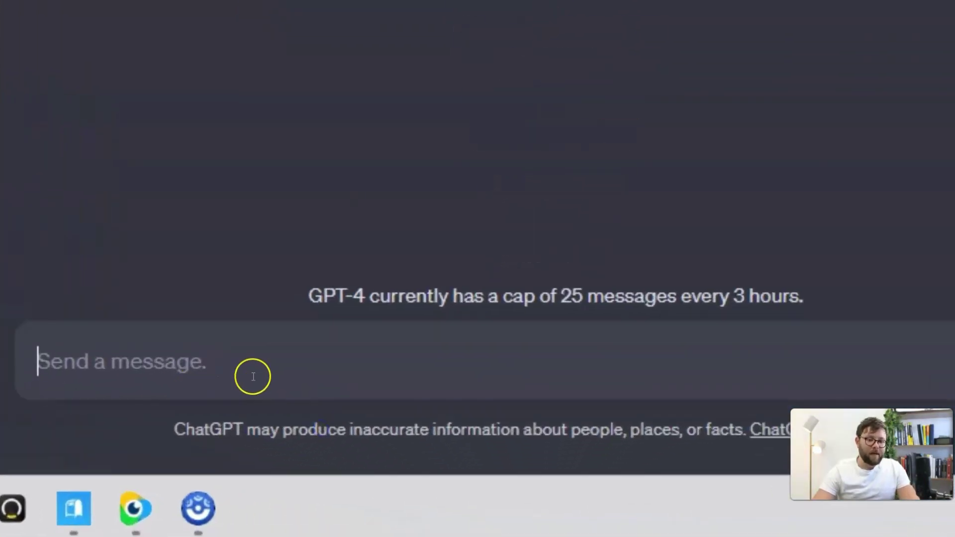
text(Scr)
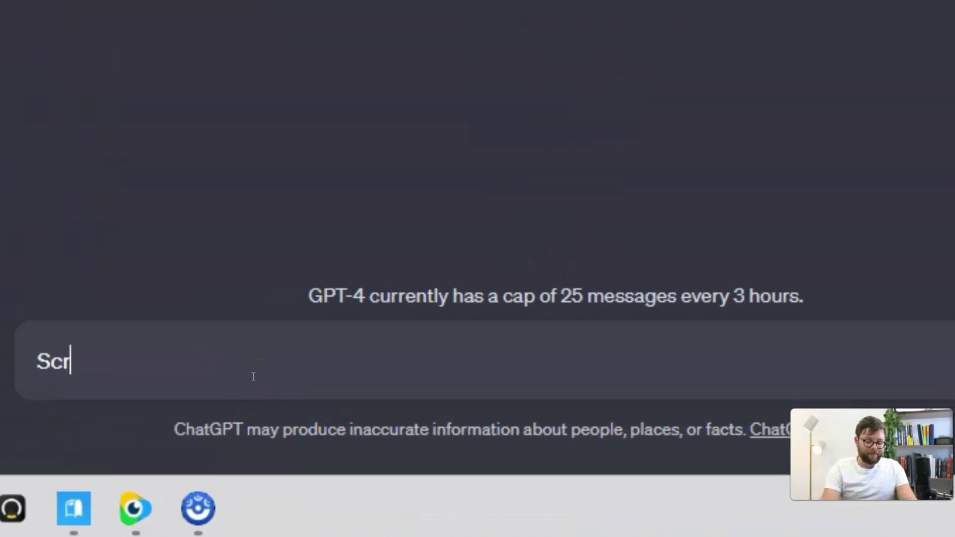
text(ape all the mat)
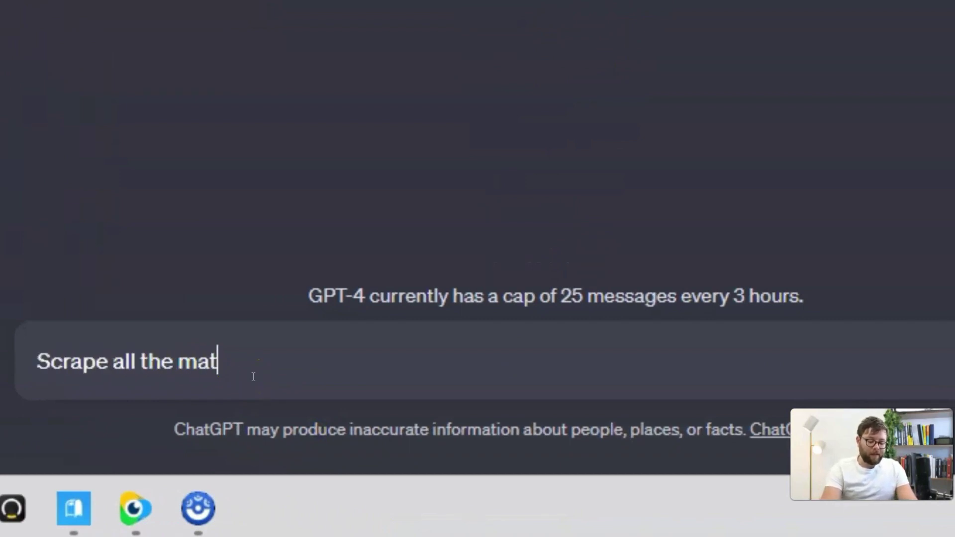
text(ches and)
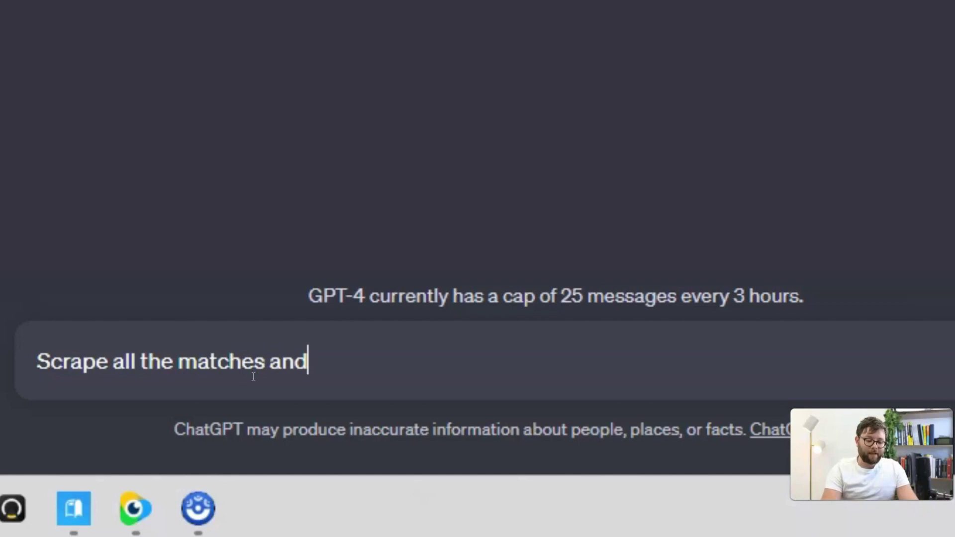
text( location from thi)
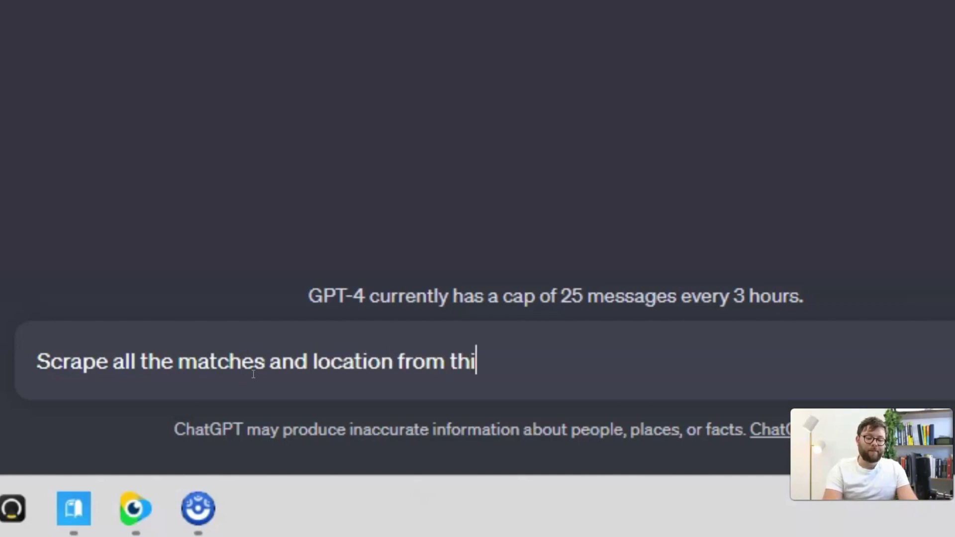
text(s lwebsit)
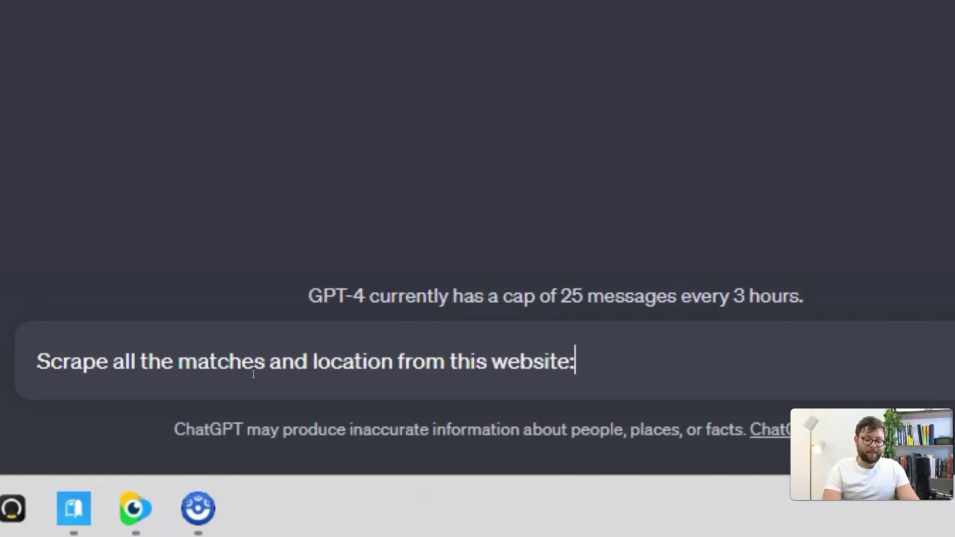
text(e:)
key(shift+Return)
key(ctrl+v)
key(Return)
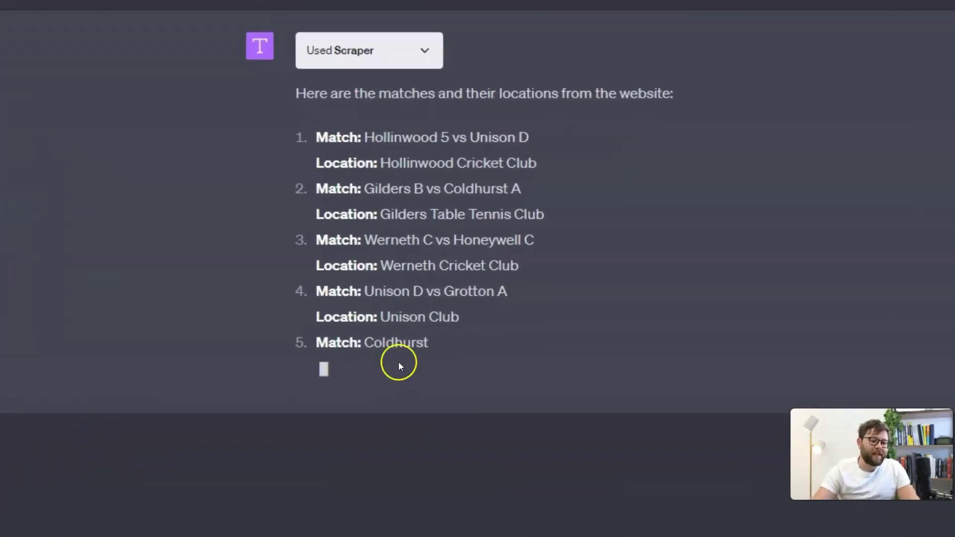
- Review the scraped match list from the top, highlighting the first match's location, Hollinwood Cricket Club
drag(387, 195, 530, 198)
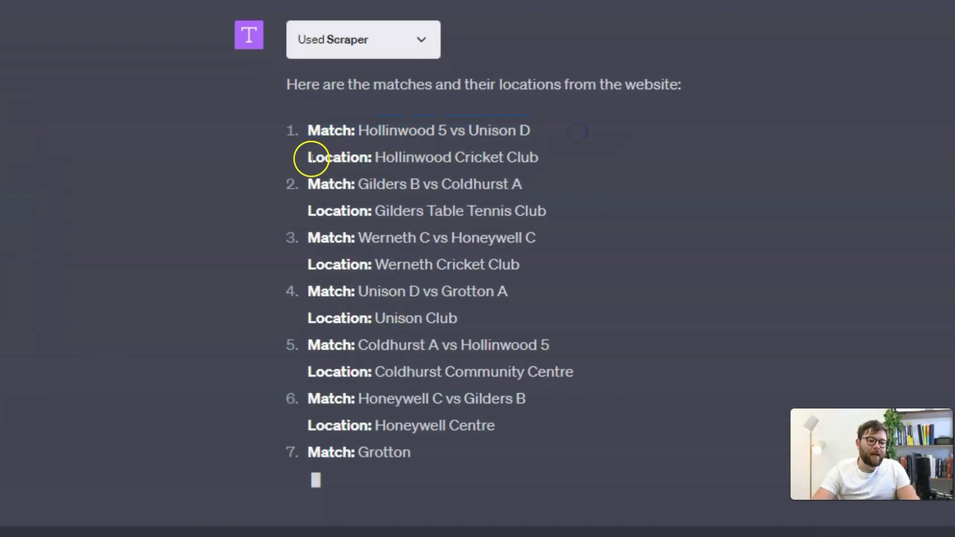
drag(309, 155, 535, 168)
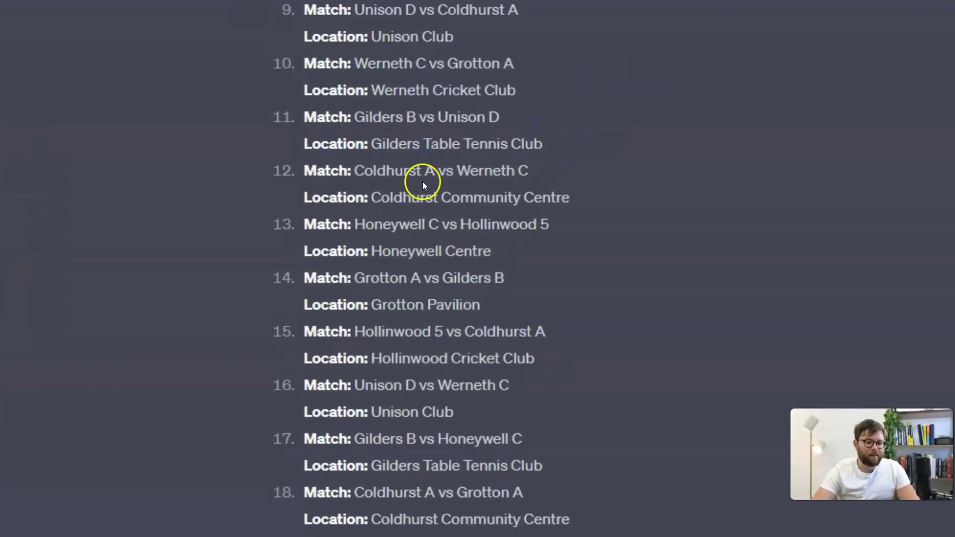
scroll(423, 174, up, 3)
scroll(426, 170, up, 5)
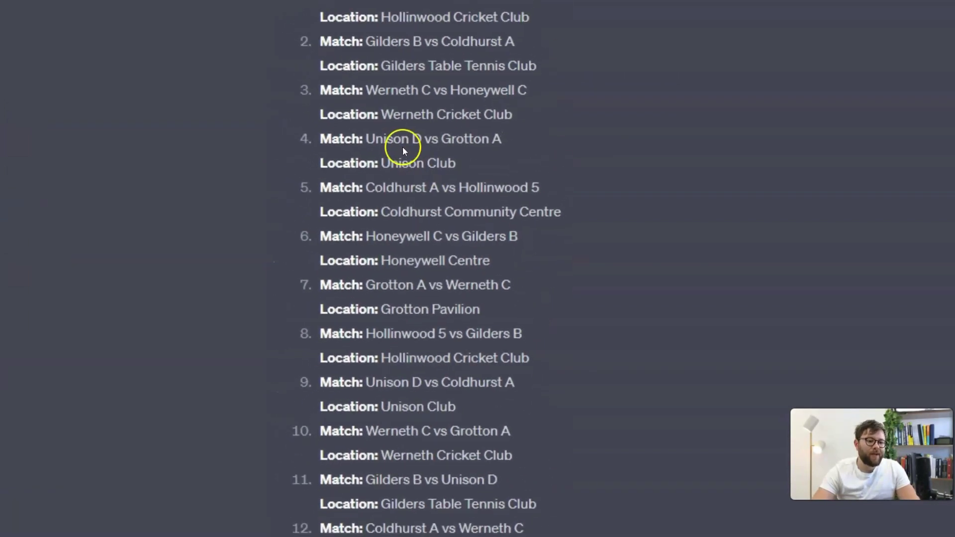
drag(387, 107, 504, 109)
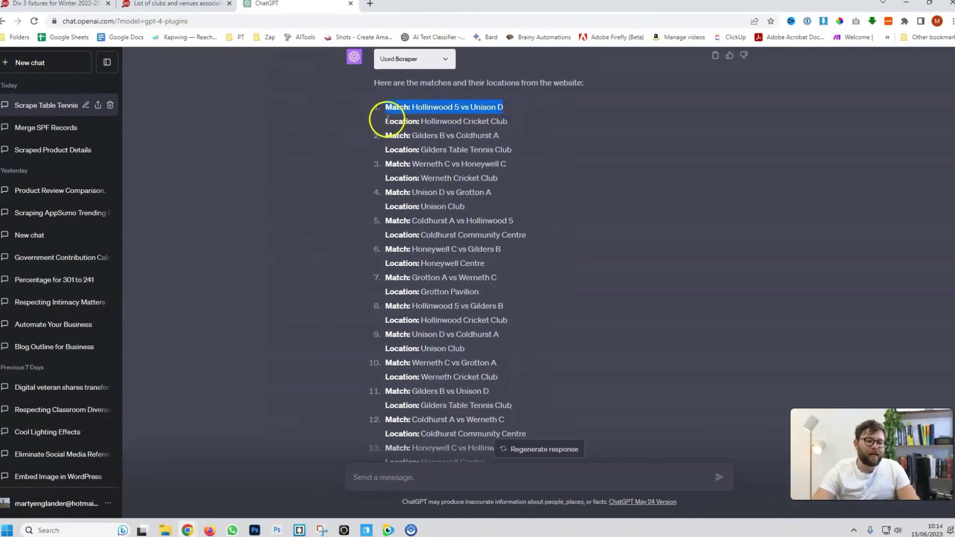
drag(383, 121, 534, 121)
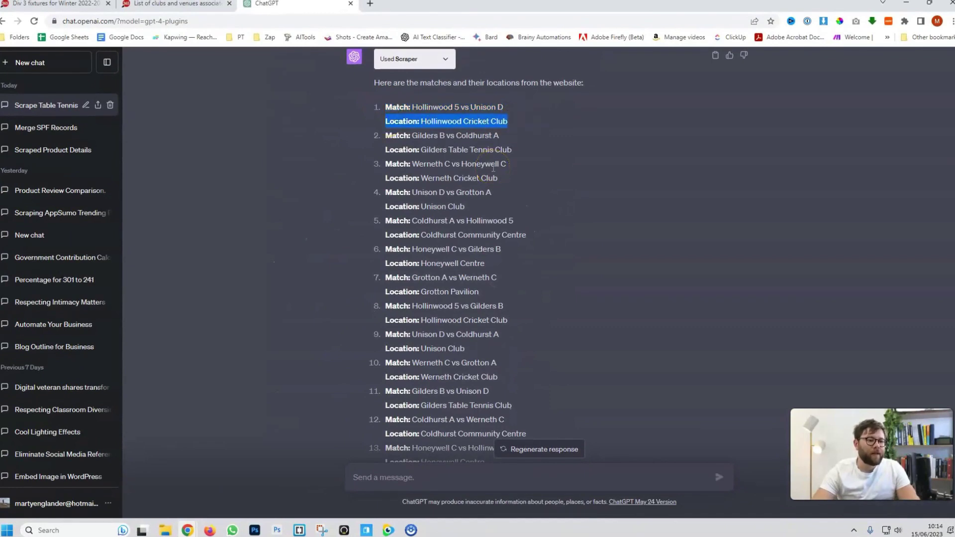
click(457, 124)
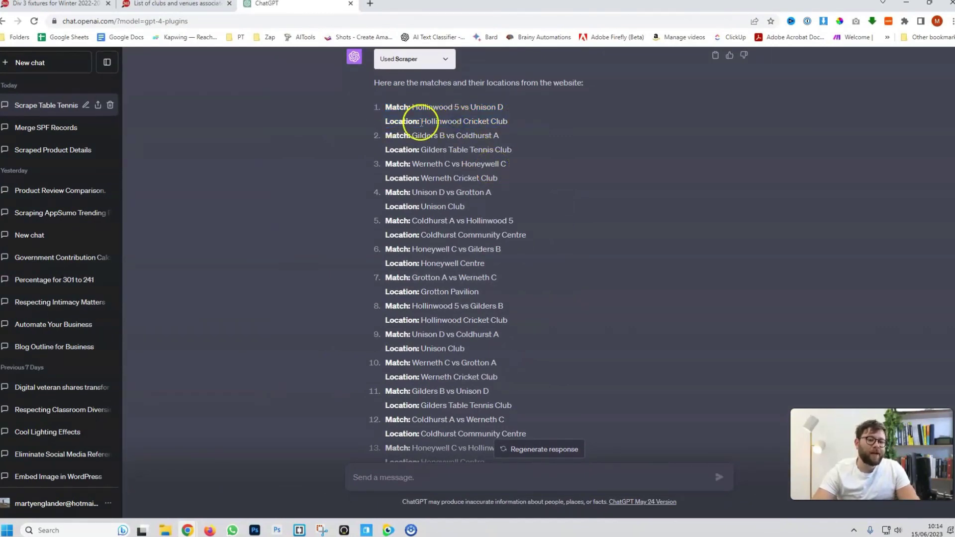
drag(422, 123, 508, 122)
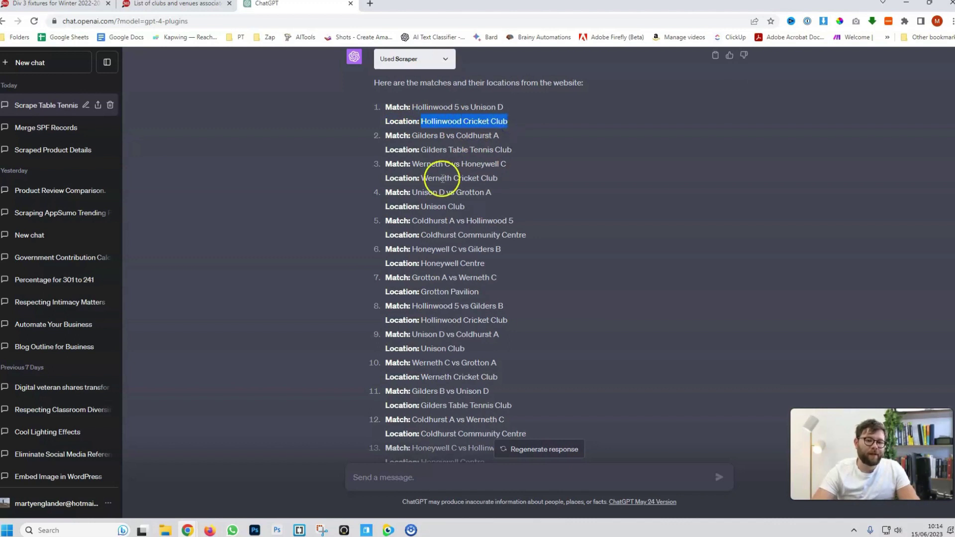
- Browse the Oldham 'List of clubs and venues' page, copy its URL, and return to ChatGPT
click(55, 4)
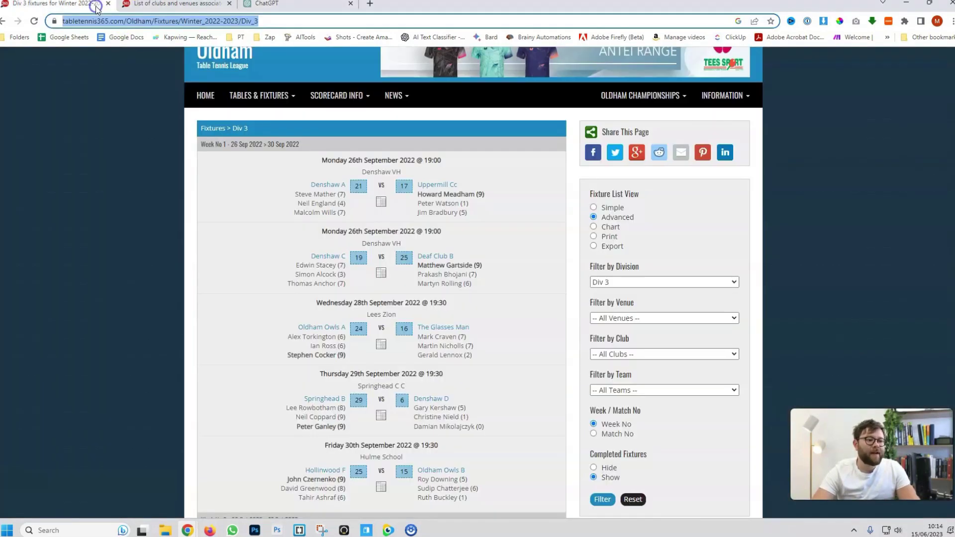
click(172, 4)
scroll(249, 264, up, 5)
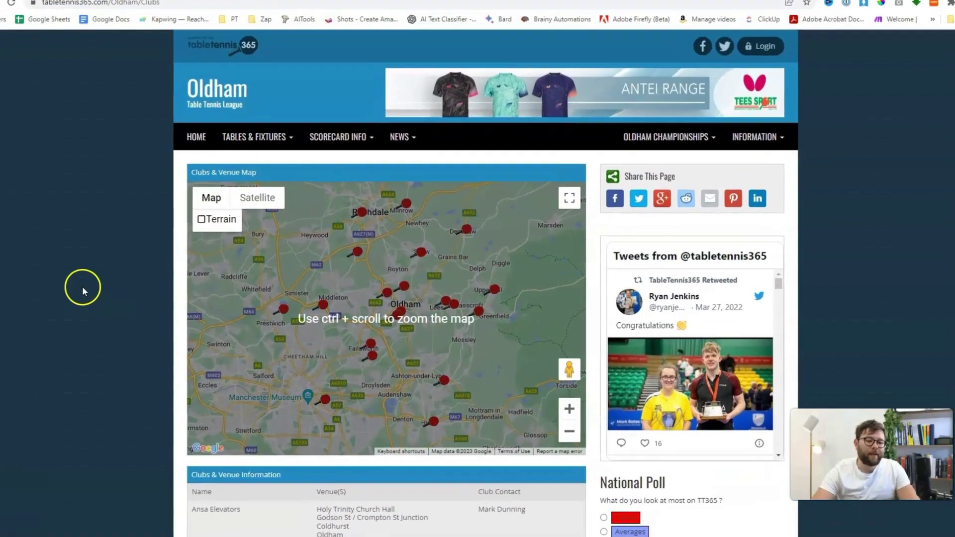
scroll(249, 299, down, 5)
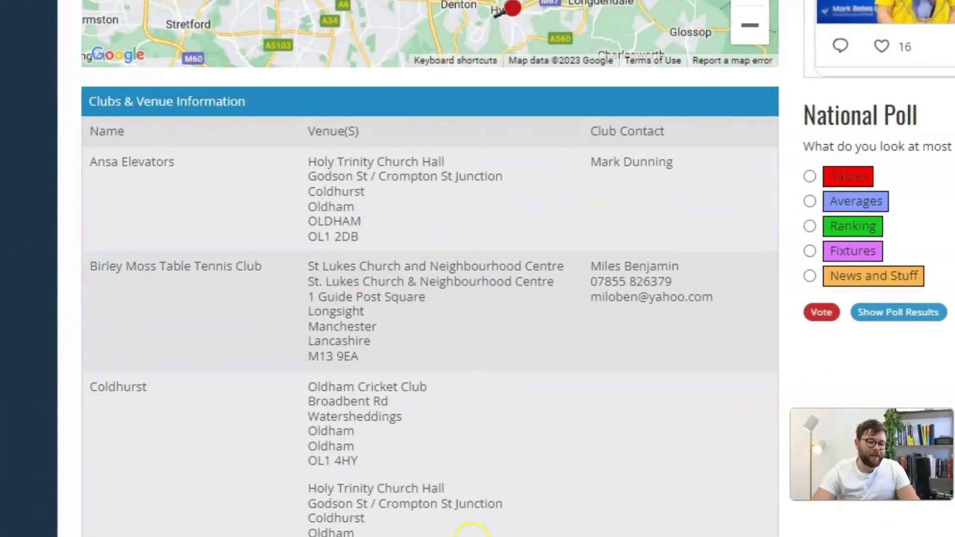
scroll(479, 198, down, 8)
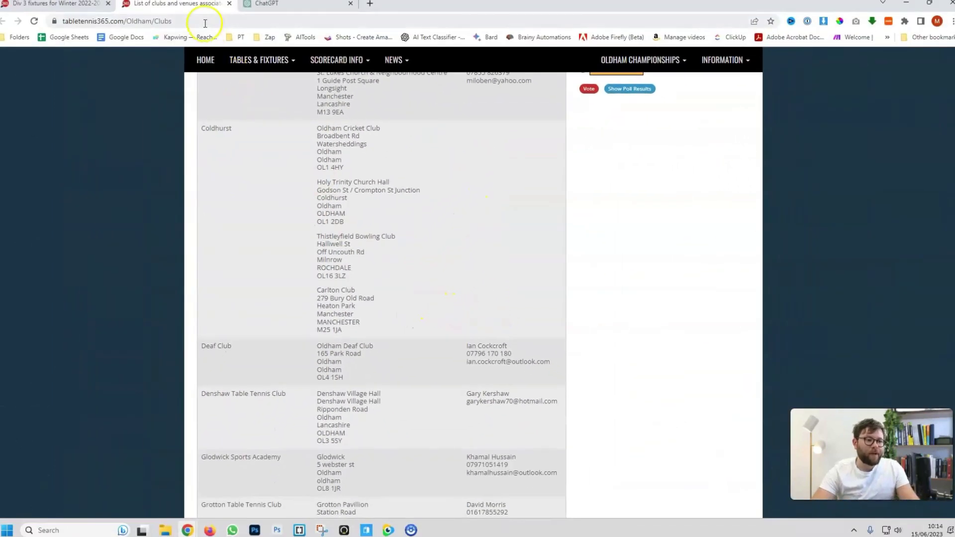
click(204, 22)
key(ctrl+c)
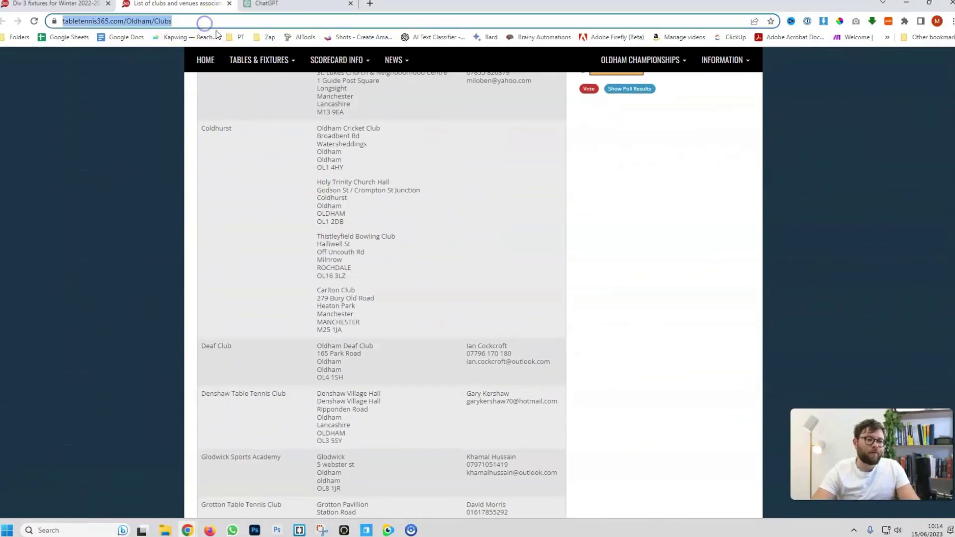
click(268, 4)
- Write 'Scrape each venue from this website for the above locations' followed by 'Website:' and the clubs URL
scroll(539, 419, down, 5)
click(446, 482)
text(Scra)
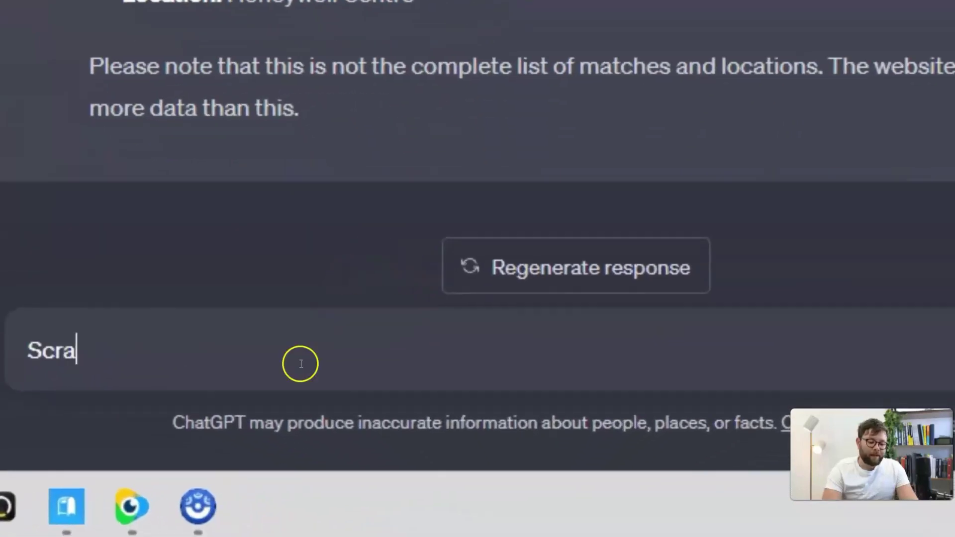
text(pe each venue)
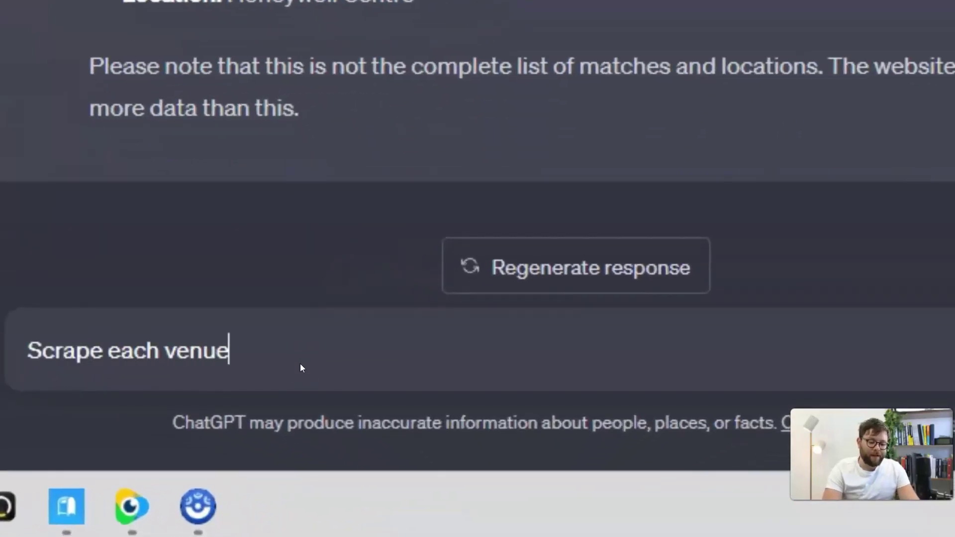
text( from this website)
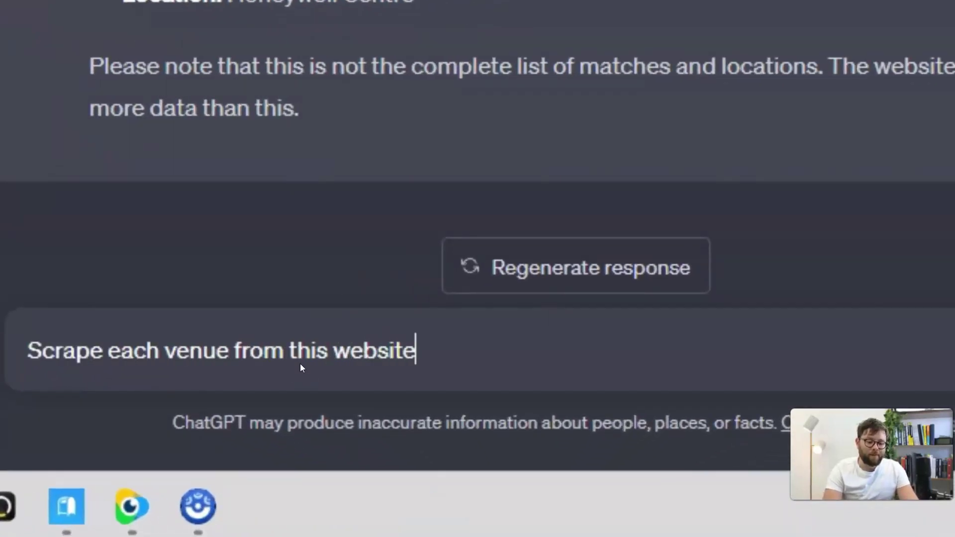
text( for the above )
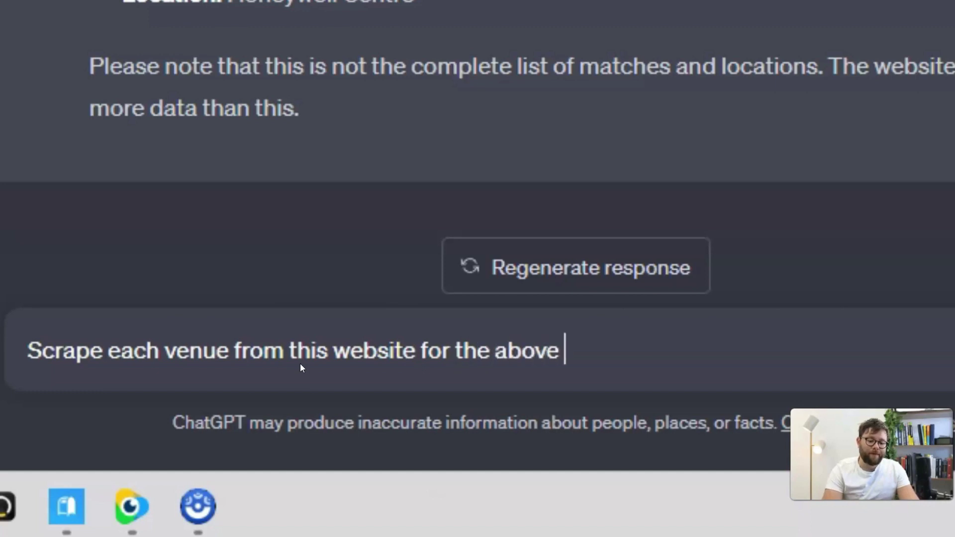
text(locations)
key(shift+Return)
text(Website)
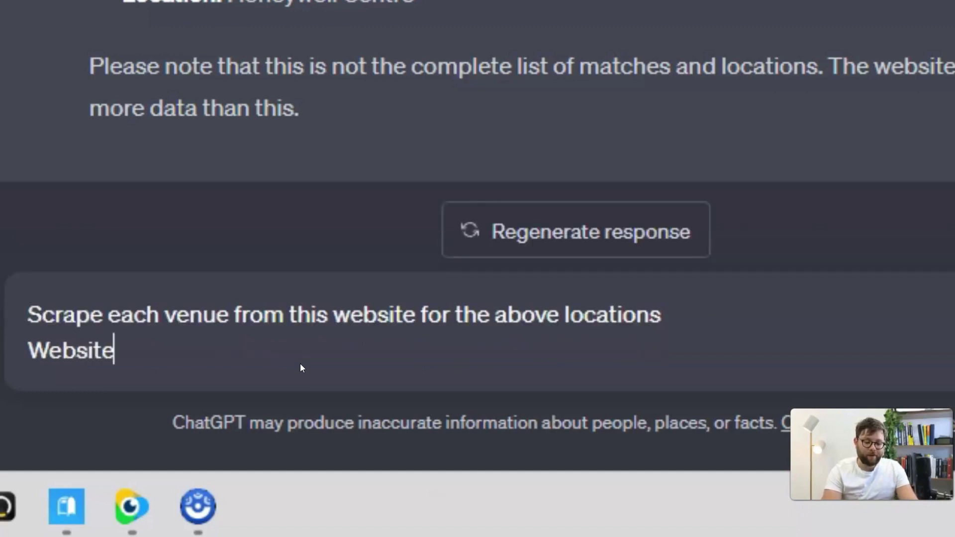
text(:)
key(ctrl+v)
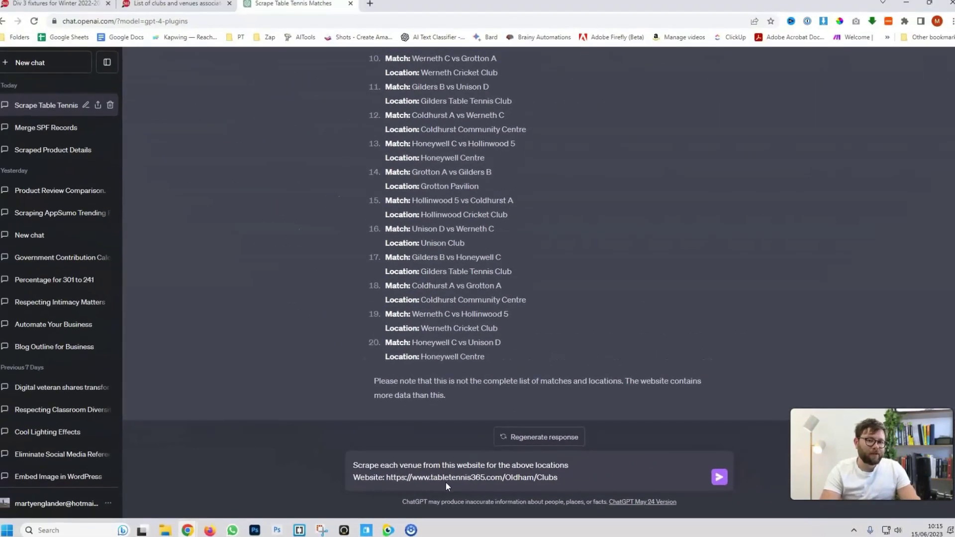
- Send the venue request and compare the returned club addresses against the matches, starting with Hollinwood Cricket Club
key(Return)
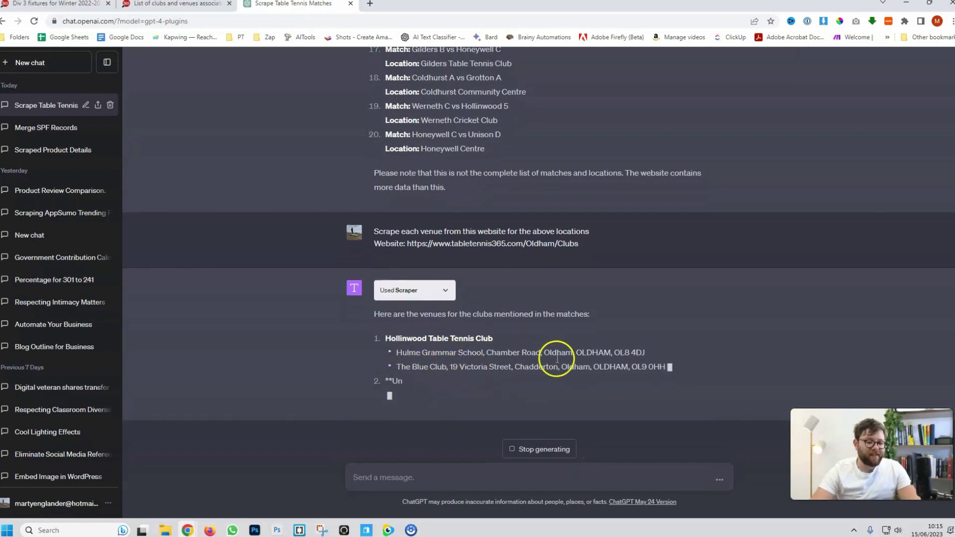
scroll(432, 363, up, 10)
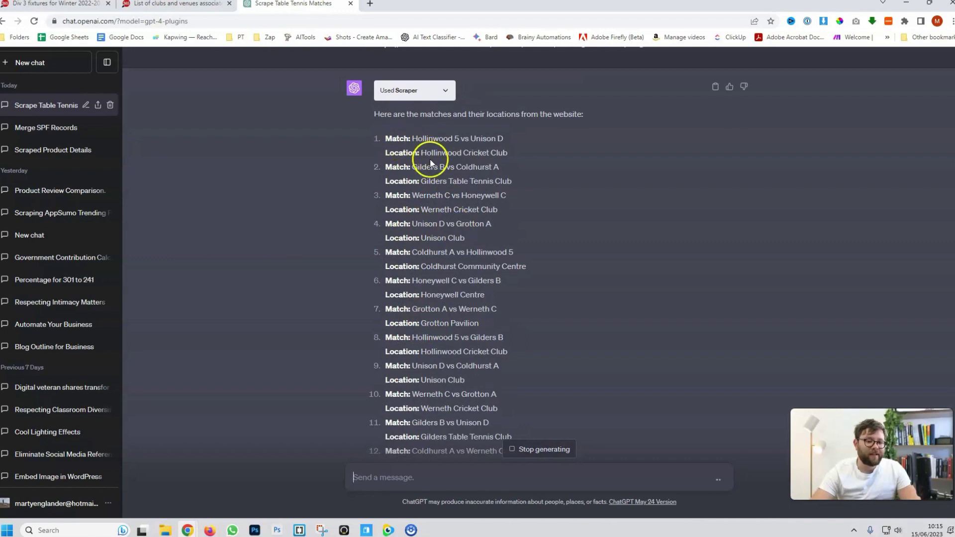
drag(422, 153, 527, 158)
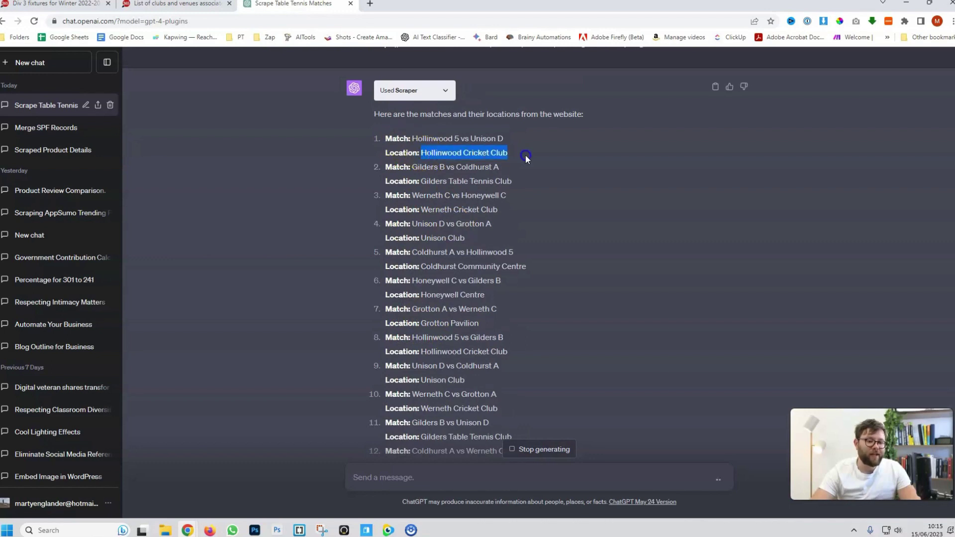
scroll(478, 292, down, 10)
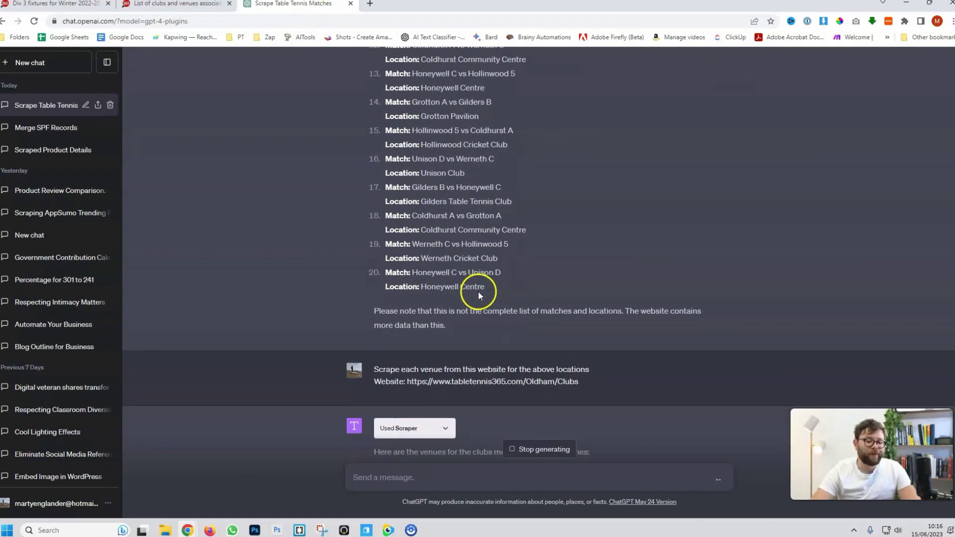
scroll(443, 386, down, 4)
drag(401, 274, 678, 301)
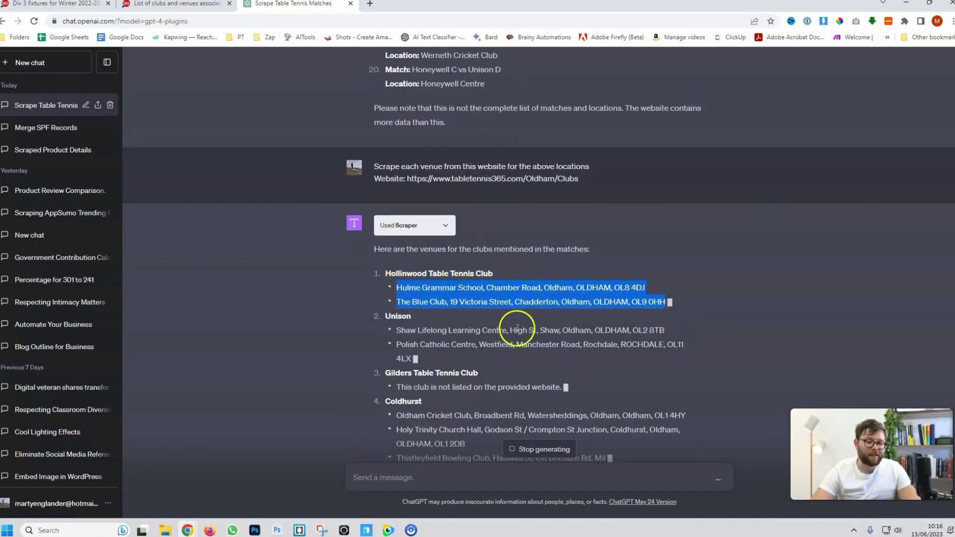
scroll(443, 318, down, 1)
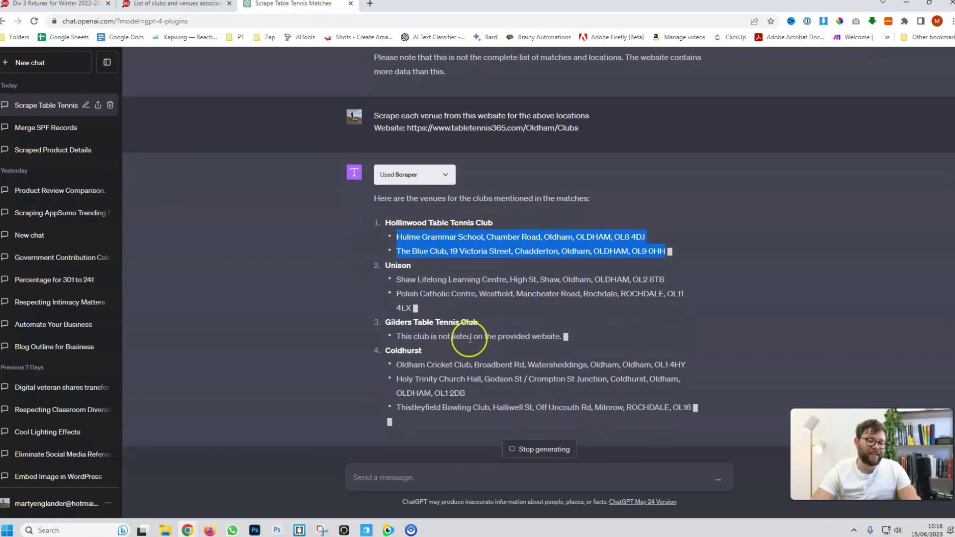
scroll(470, 340, down, 3)
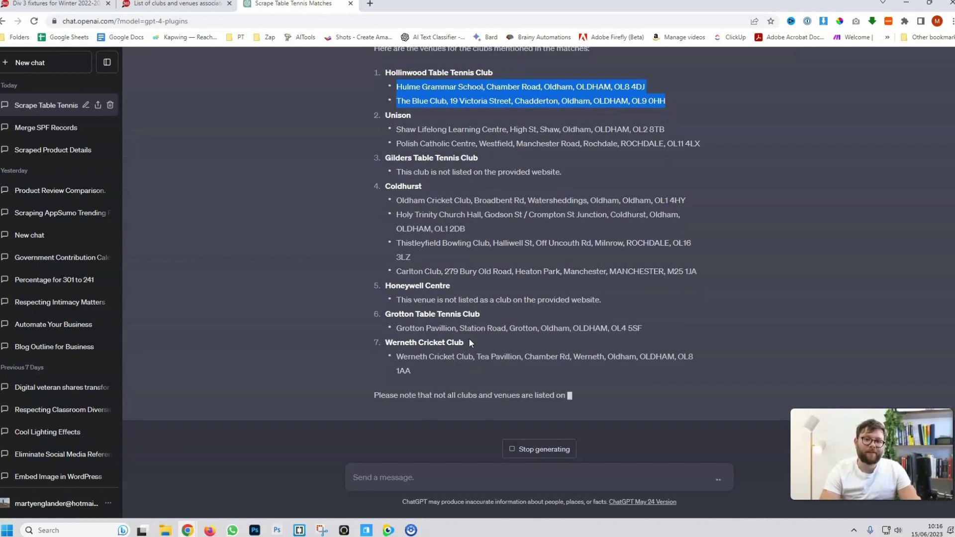
scroll(553, 343, up, 2)
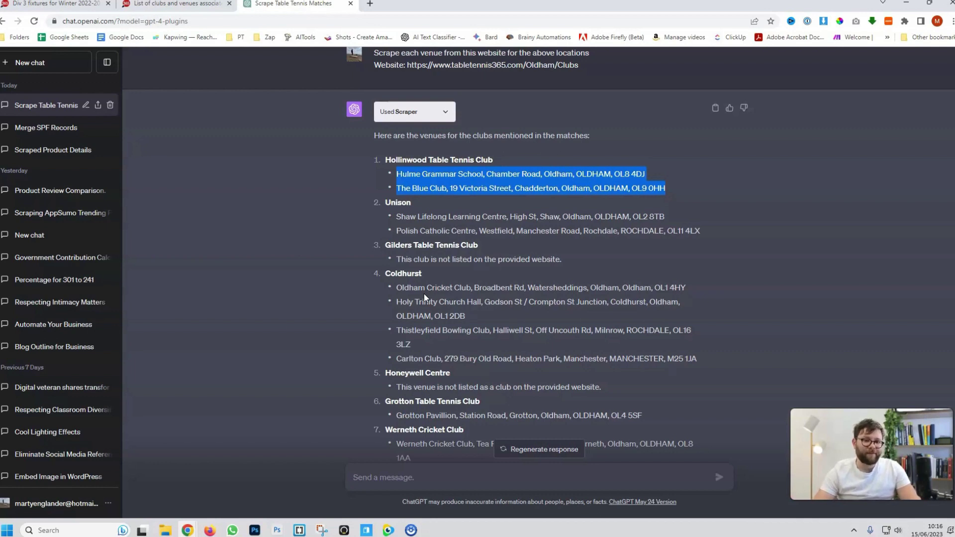
- Ask ChatGPT to combine the first and second outputs into one Match, Location and Venue table
click(446, 475)
text(Combi)
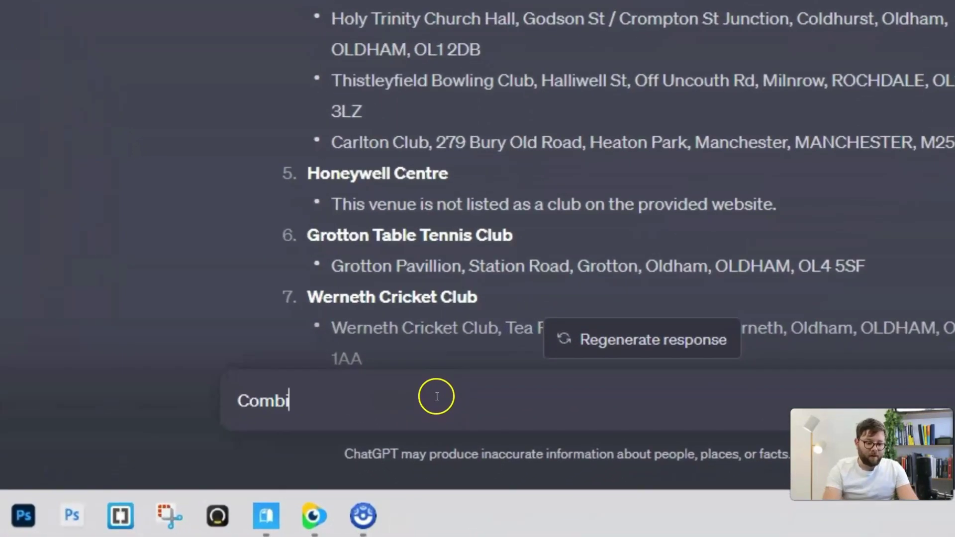
text(ne the first out)
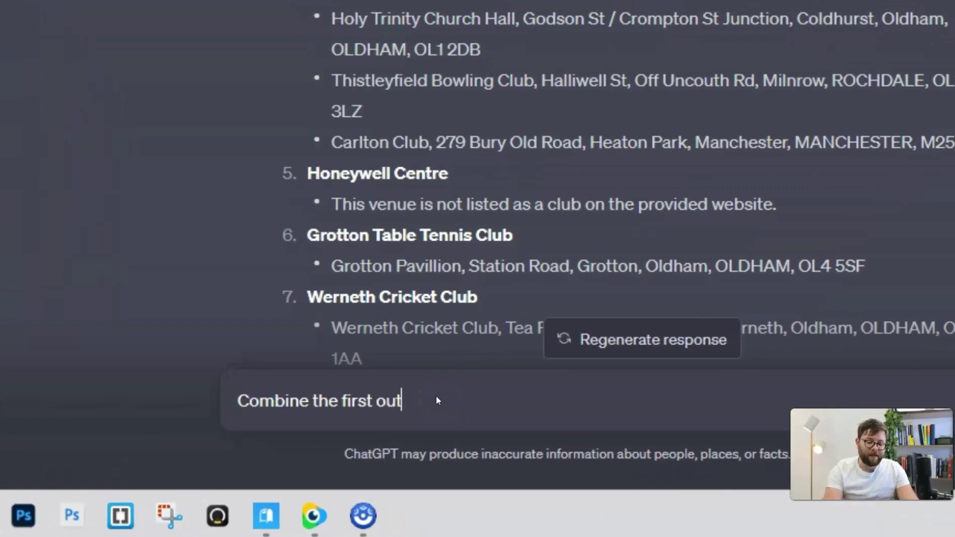
text(put and the se)
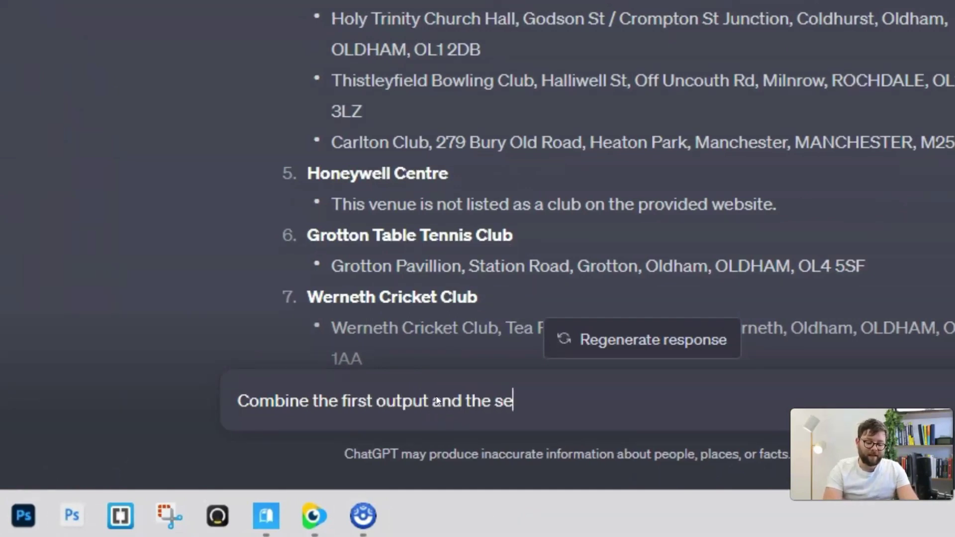
text(cond output)
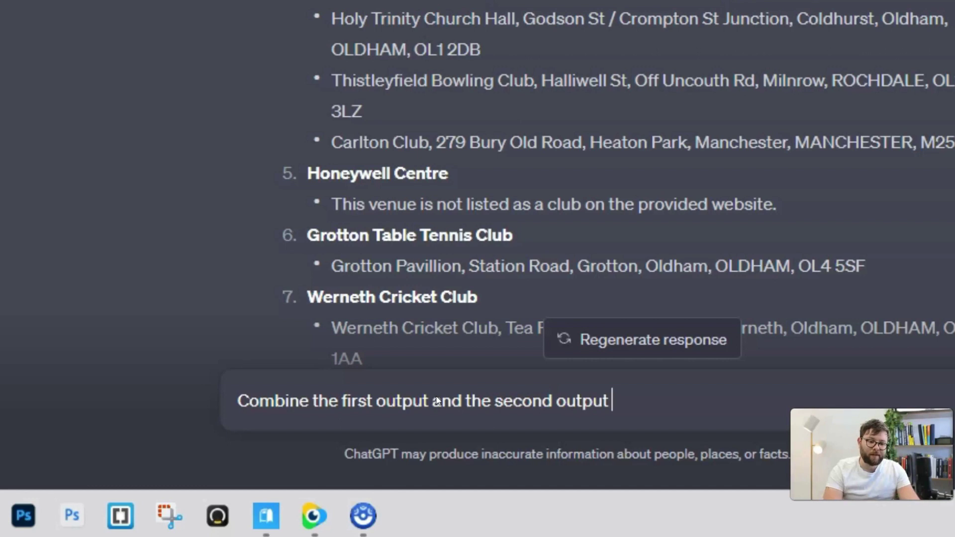
text( into a table)
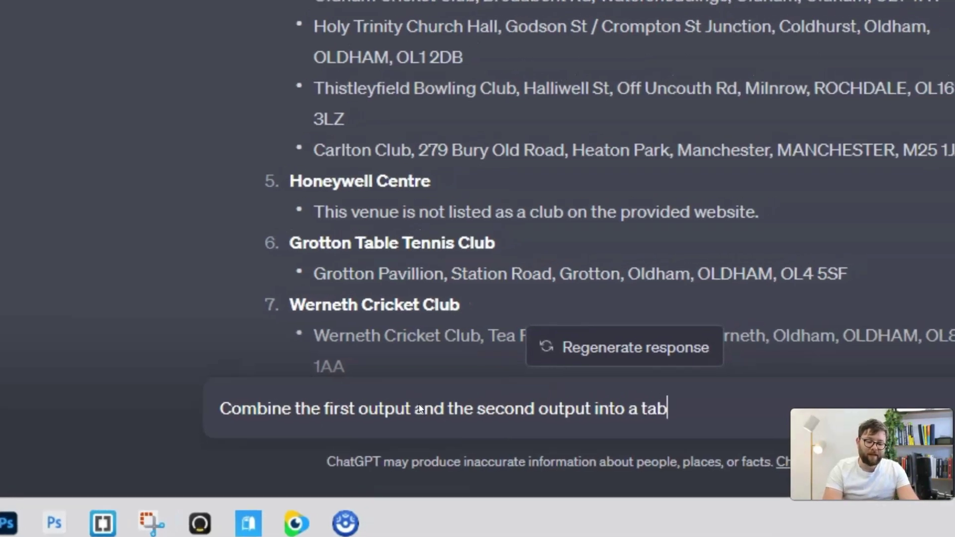
key(Return)
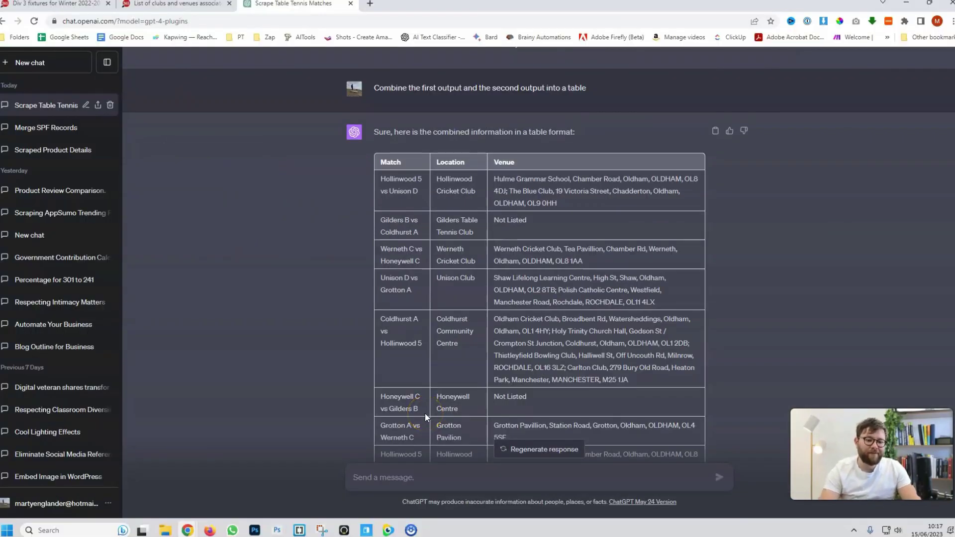
click(436, 415)
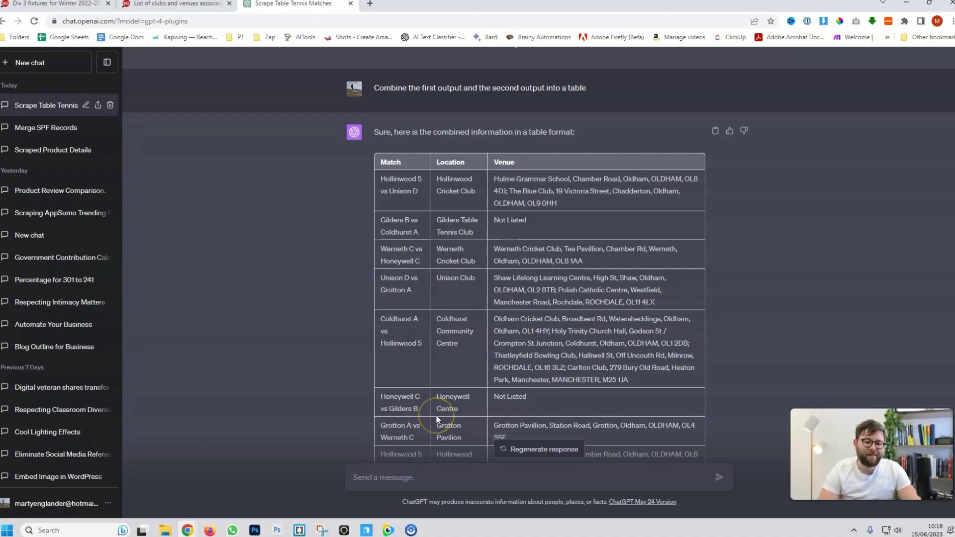